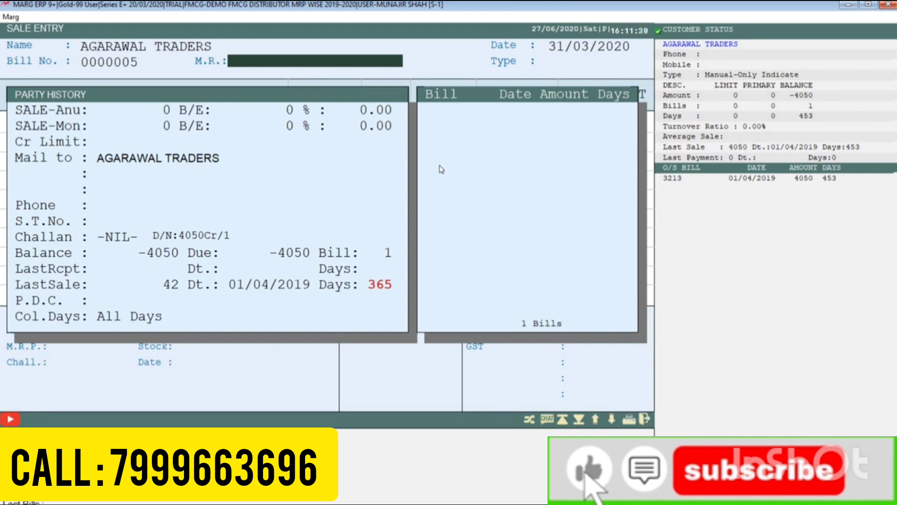
Close the party history and add KURKERY with the 100.00 MRP batch to the sale bill
key("Return")
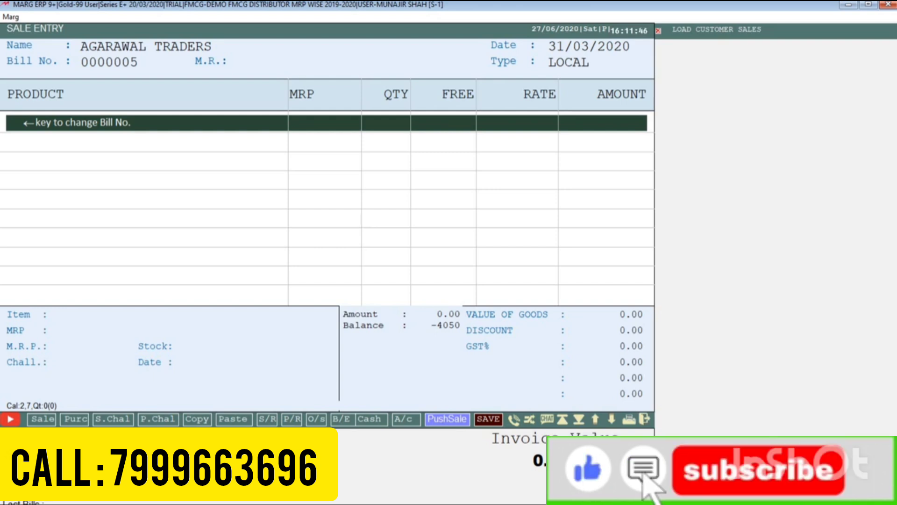
type("L")
key("Up")
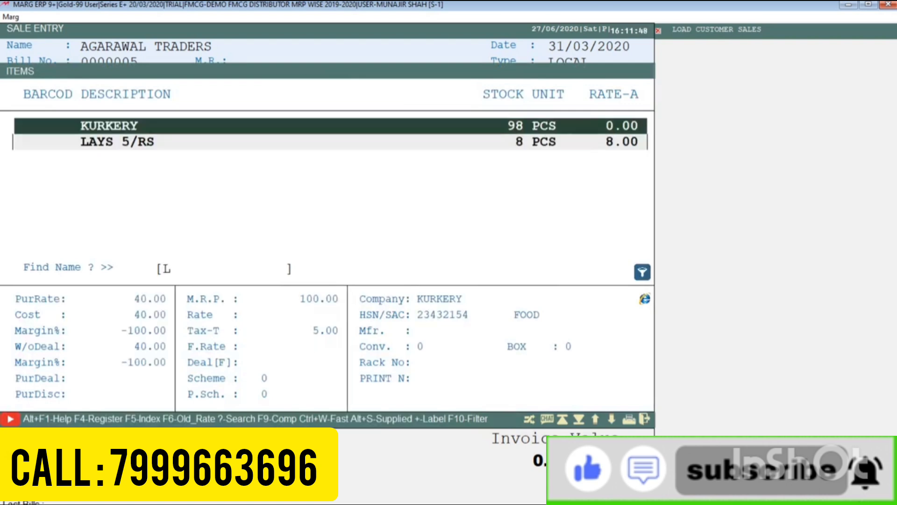
key("Return")
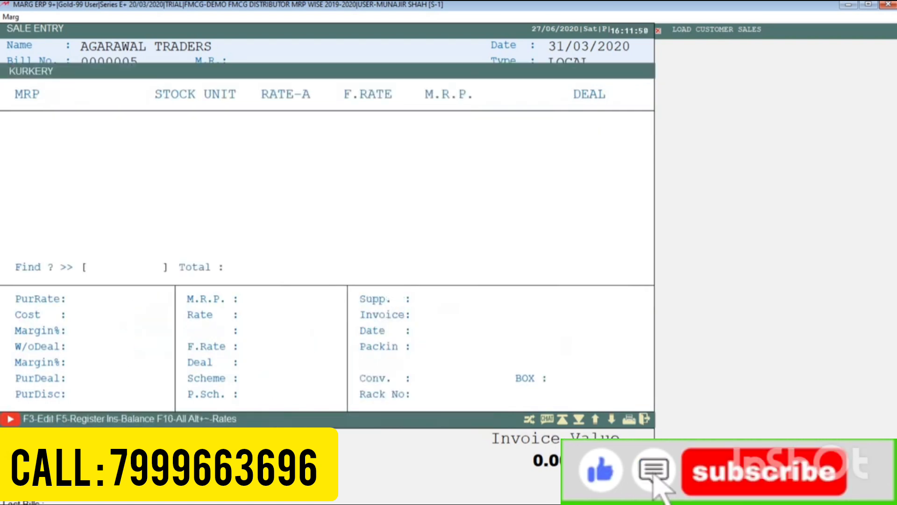
key("Return")
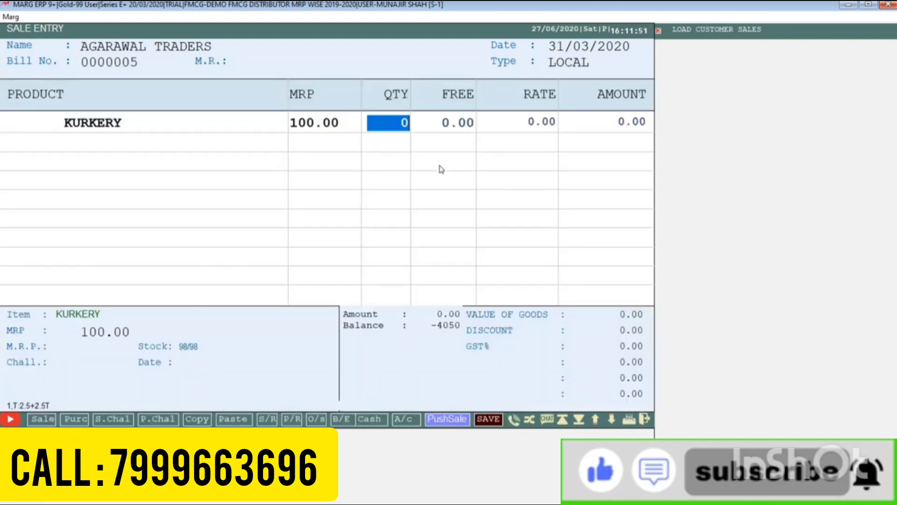
Enter quantity 50 and rate 15 for KURKERY without storing the rate, then hold off on the net-loss warning
type("50")
key("Return")
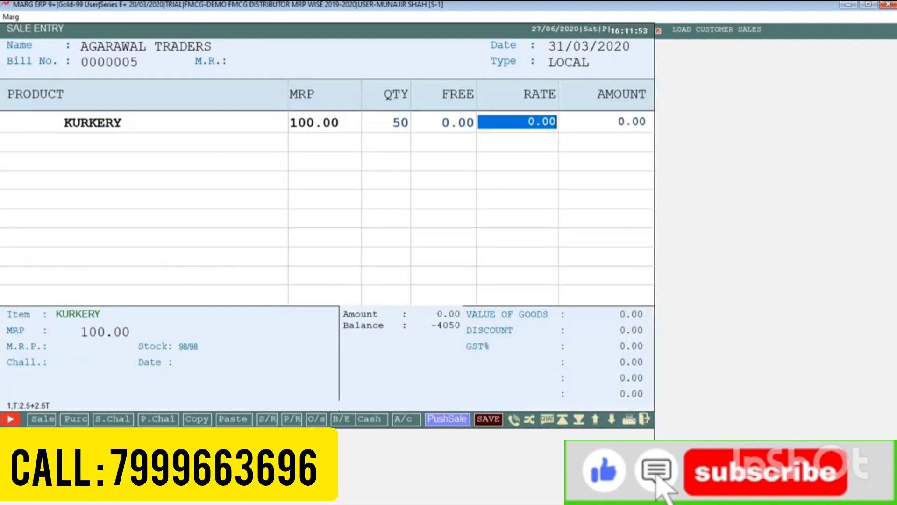
type("15 .")
key("Return")
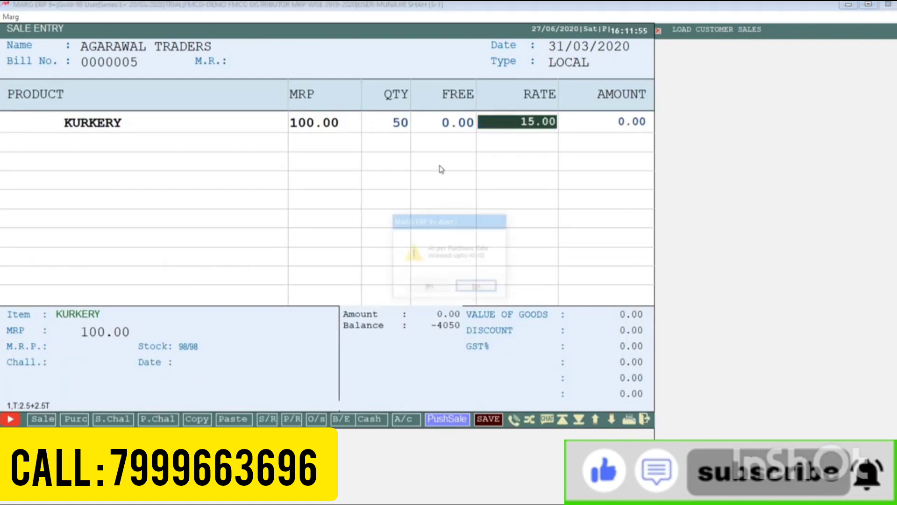
key("Return")
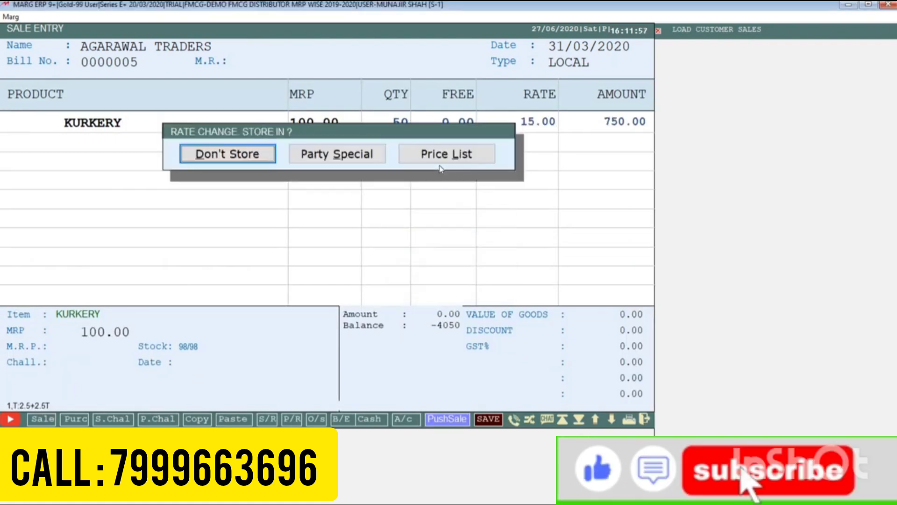
key("Return")
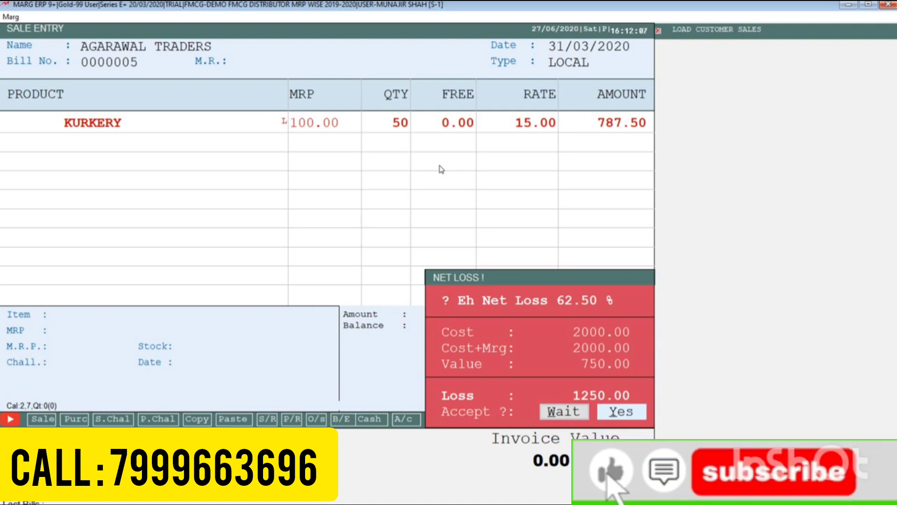
key("Left")
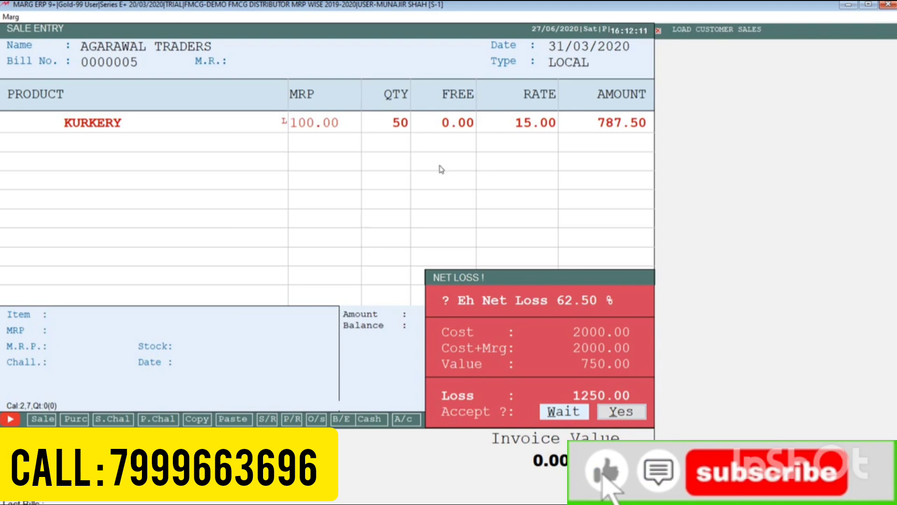
key("Return")
Reopen the KURKERY row, change its rate to 45 without storing the rate change, and commit the row
key("Up")
key("Return")
key("Return")
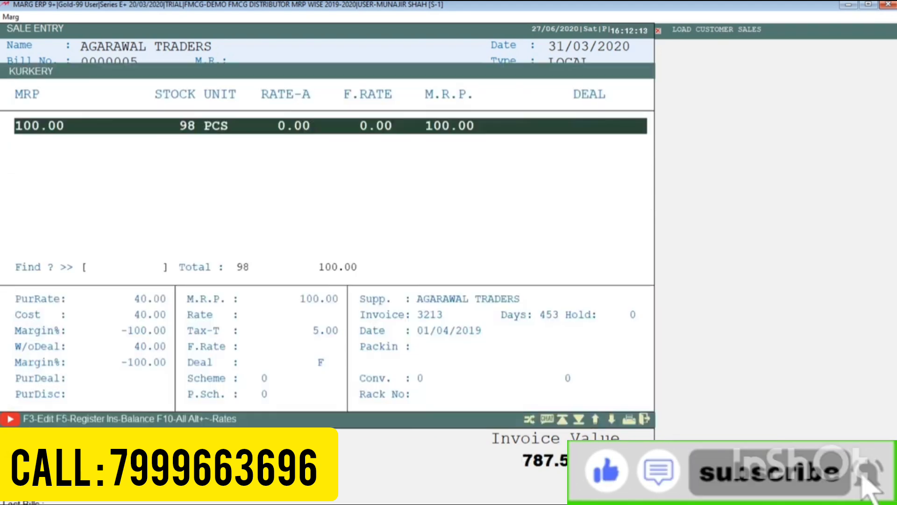
key("Return")
key("Return")
key("Return")
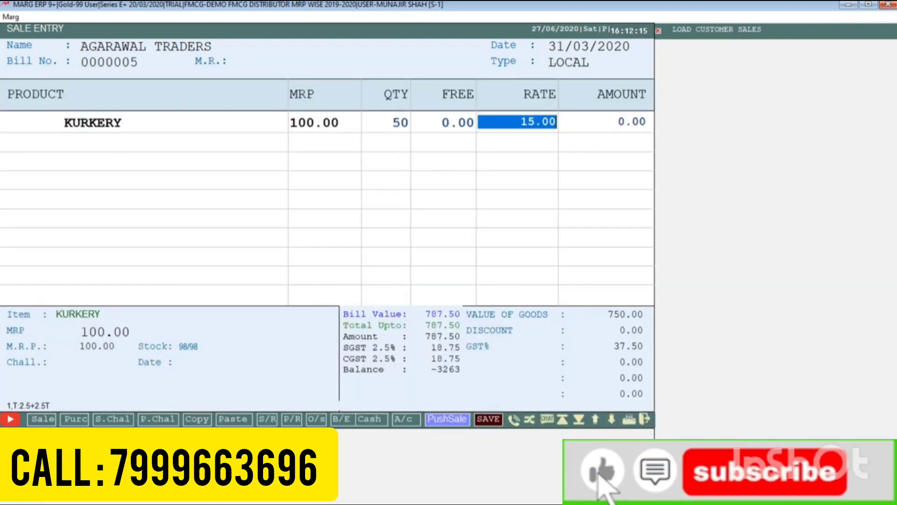
type("45")
key("Return")
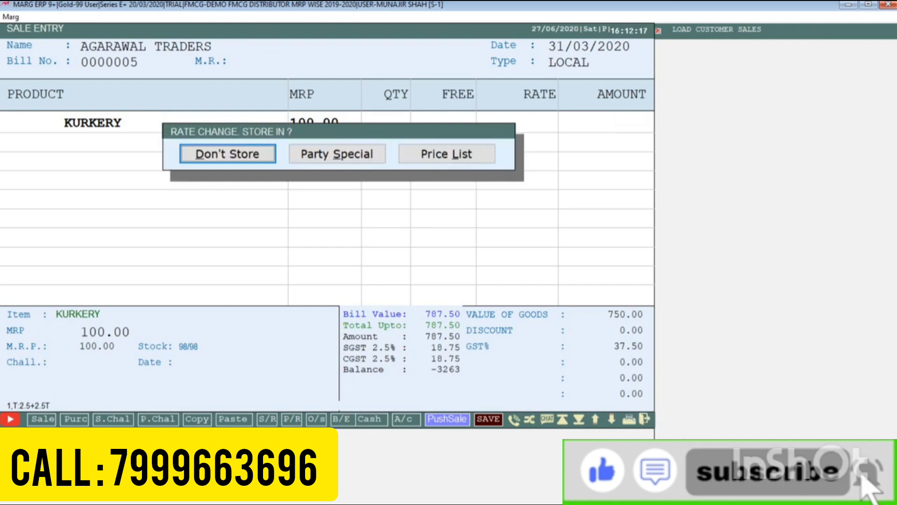
key("Return")
key("Up")
key("Return")
key("Return")
key("Return")
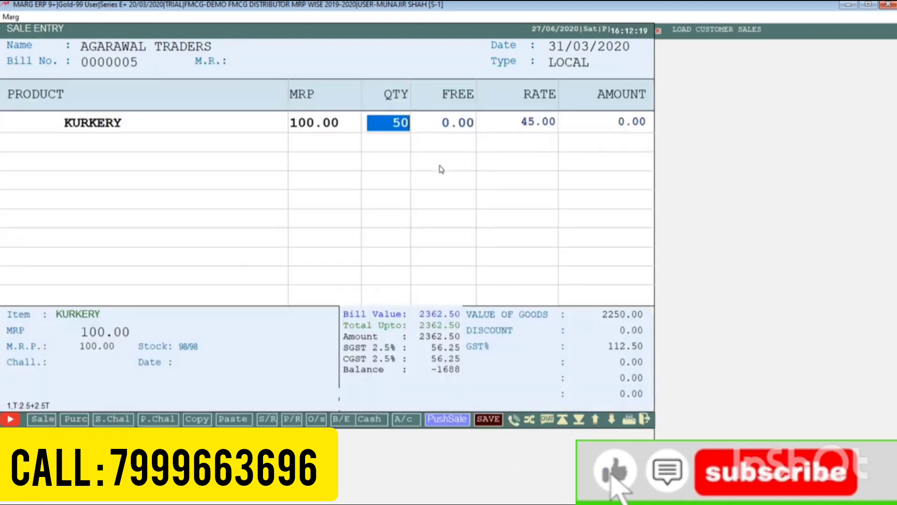
key("Return")
Reopen the KURKERY row and set its rate to 46, storing the change as Party Special
key("Return")
key("Return")
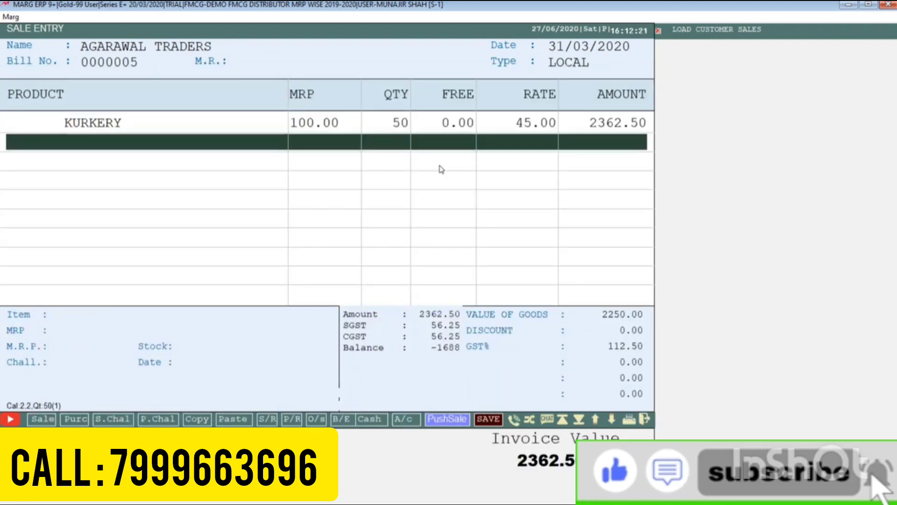
key("Up")
key("Return")
key("Return")
key("Return")
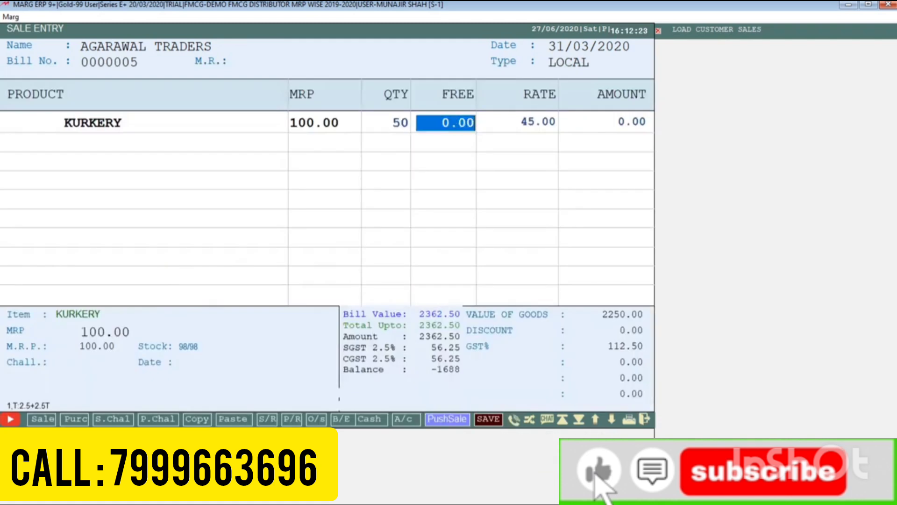
key("Return")
type("46")
key("Return")
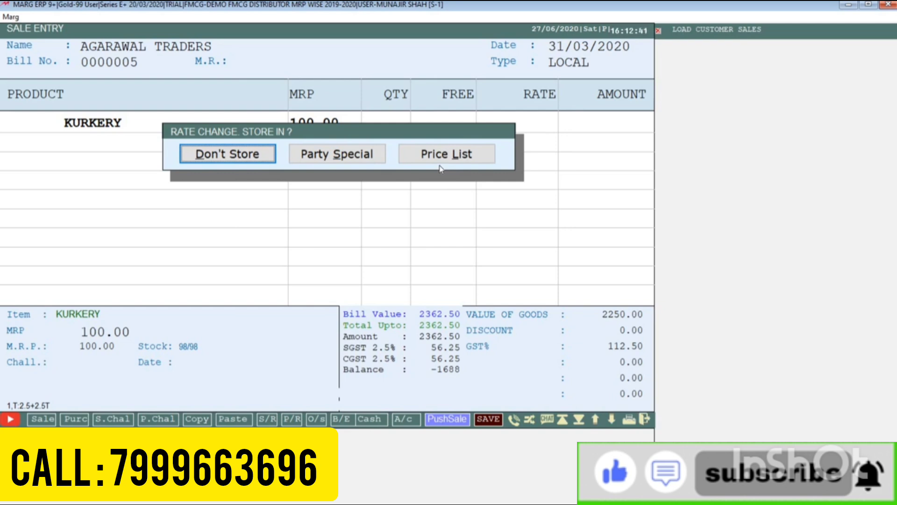
key("Right")
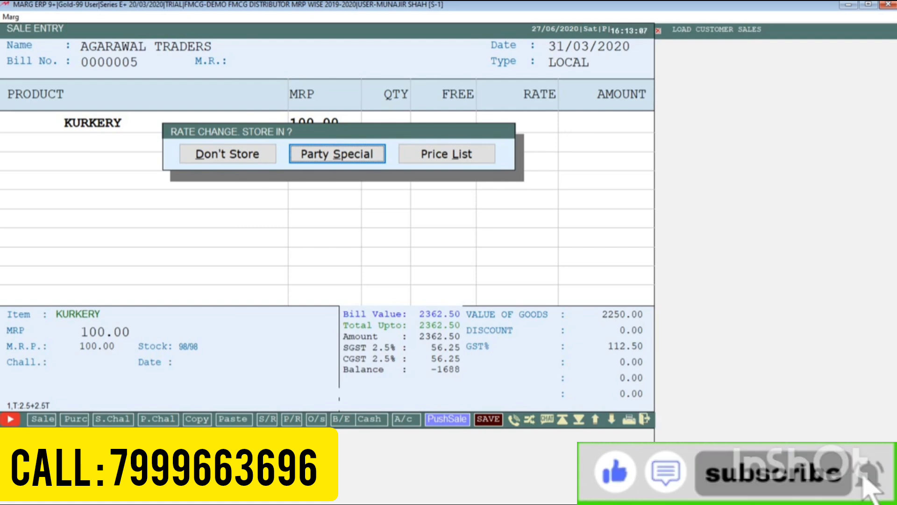
key("Return")
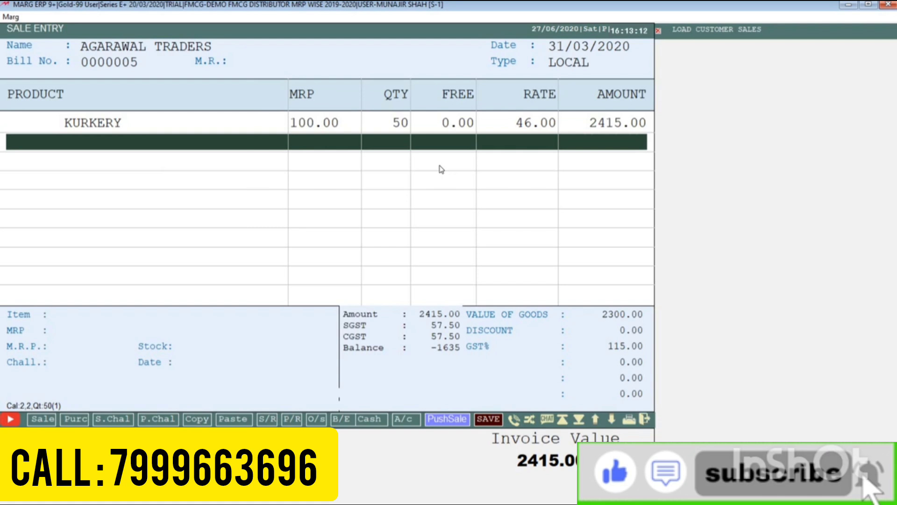
Add LAYS 5/RS to the bill with quantity 8
key("Return")
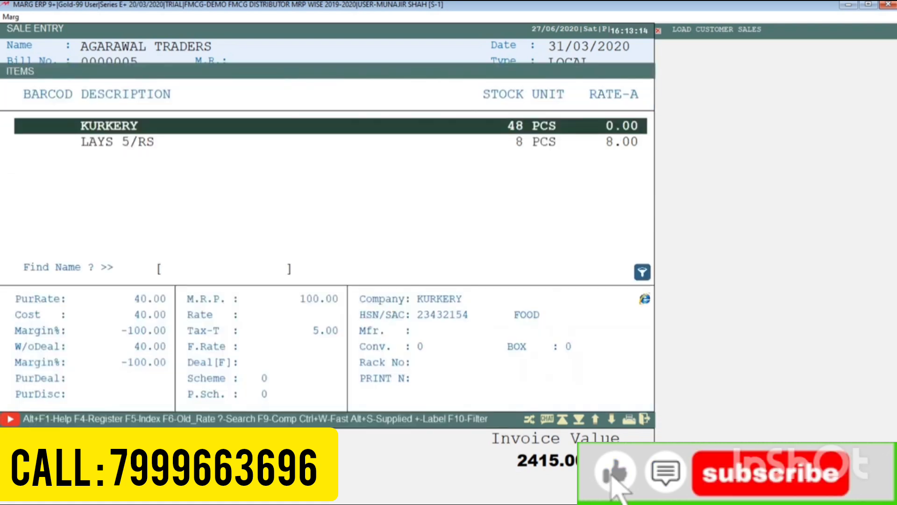
key("Down")
key("Up")
key("Down")
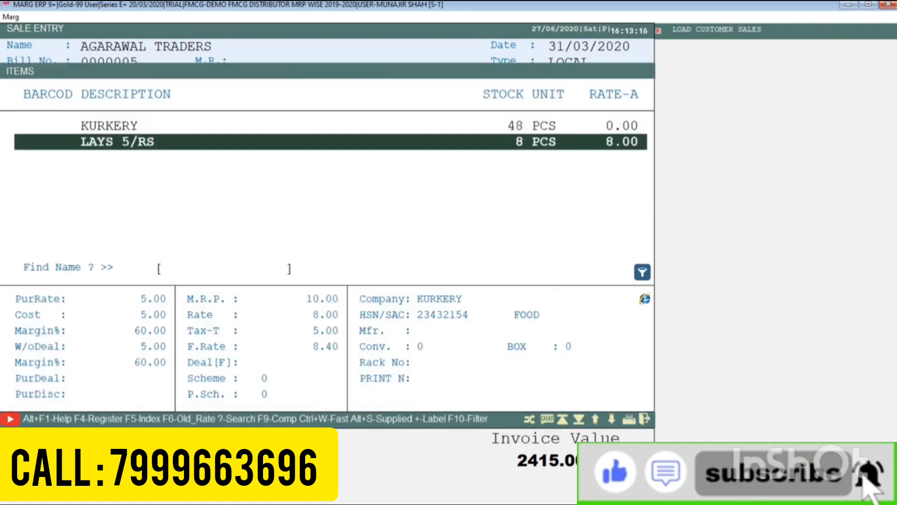
key("Return")
key("Return")
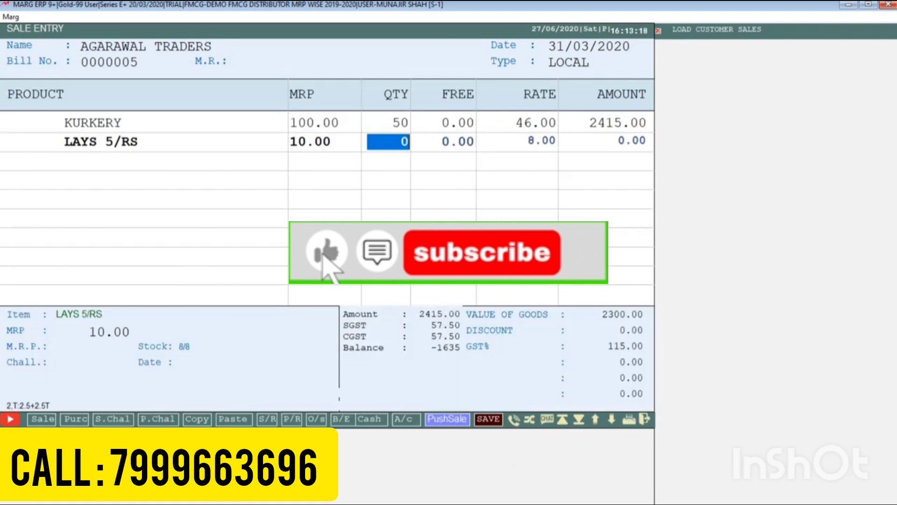
type("8")
key("Return")
key("Return")
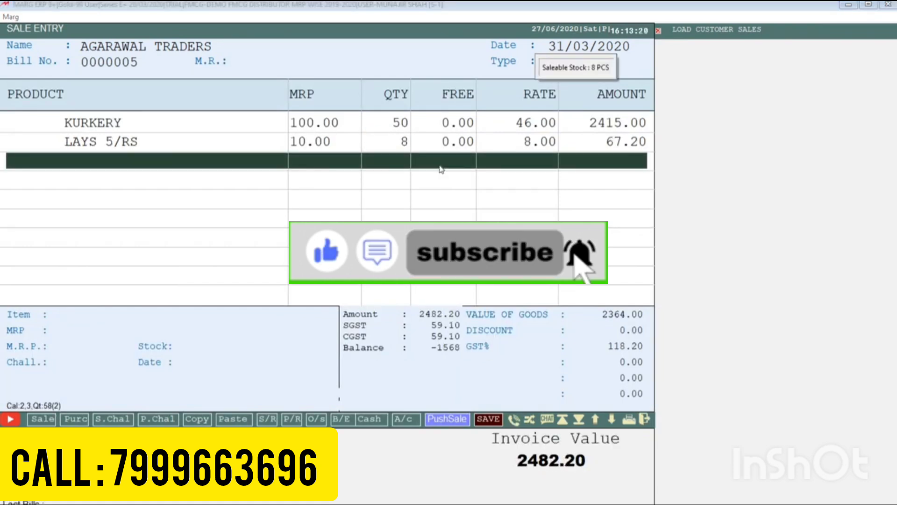
Finish the item list and clear the bill discount field
key("Up")
key("Up")
key("Down")
key("Down")
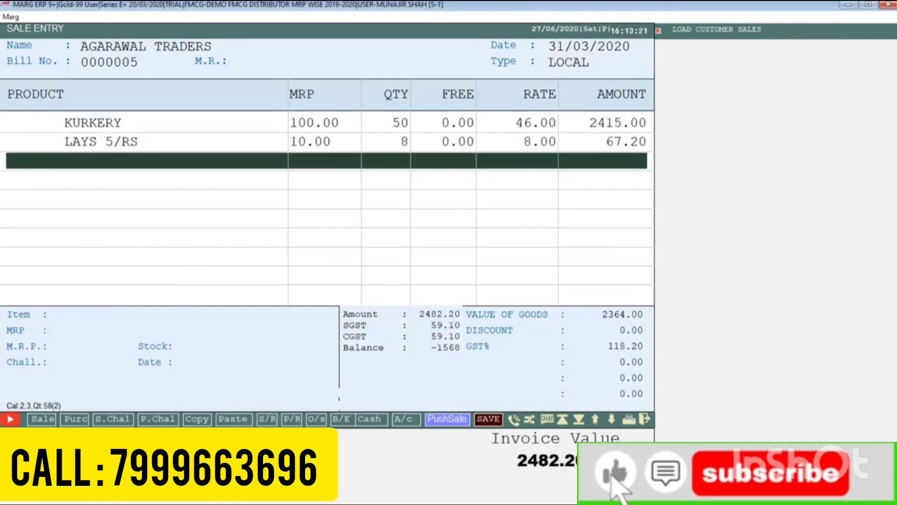
key("Return")
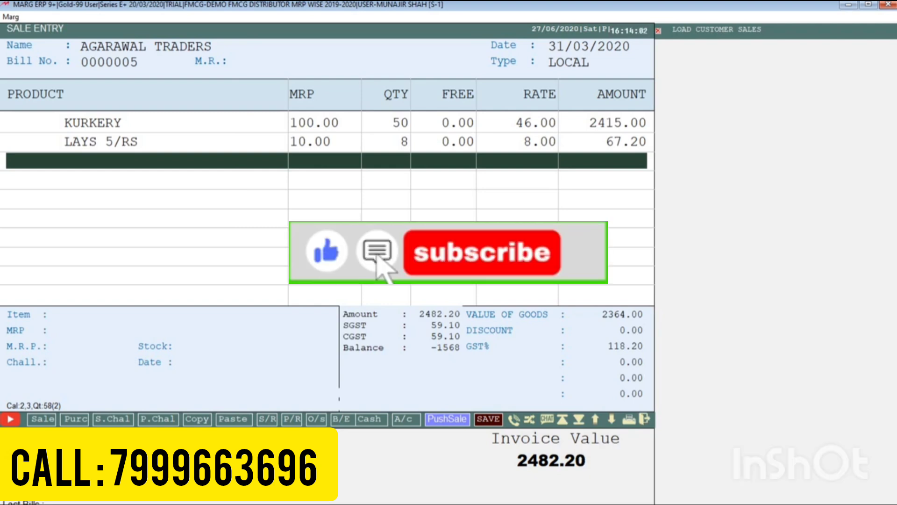
key("Return")
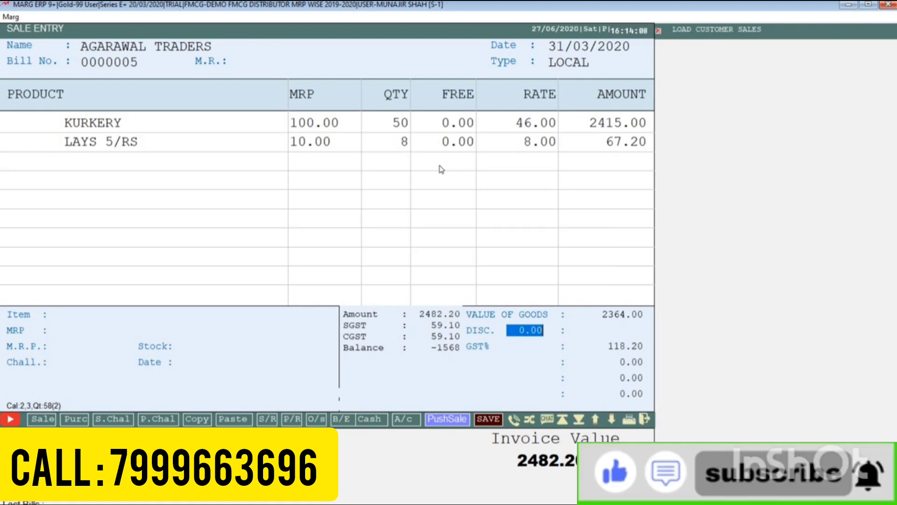
key("BackSpace")
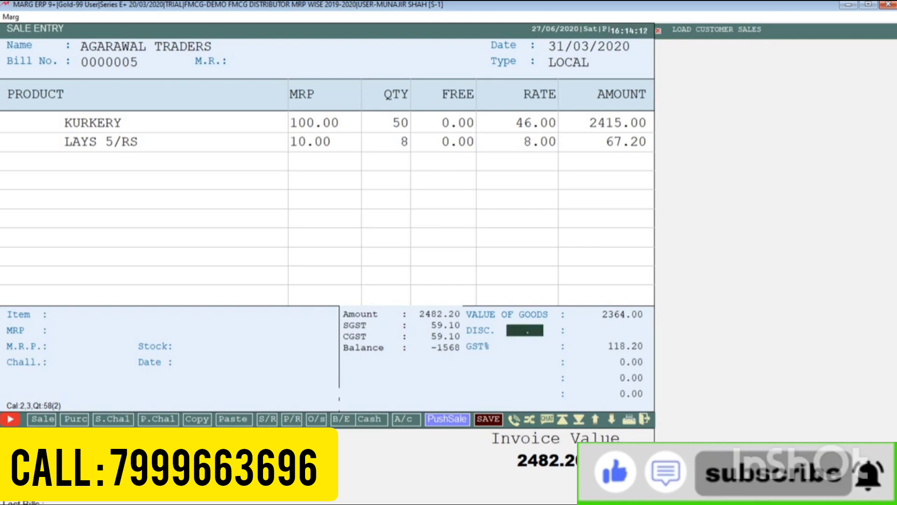
key("Return")
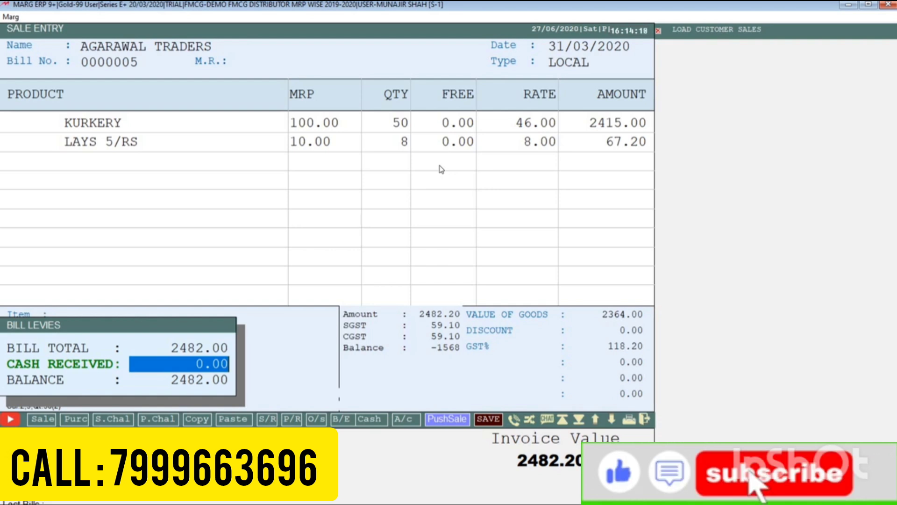
Save the bill with no cash received and decline adjusting the pending credit note
key("Return")
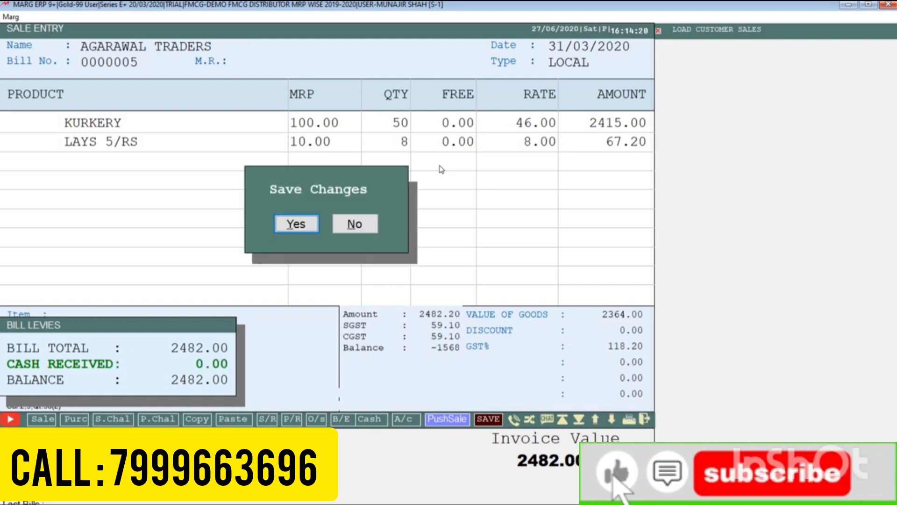
key("Return")
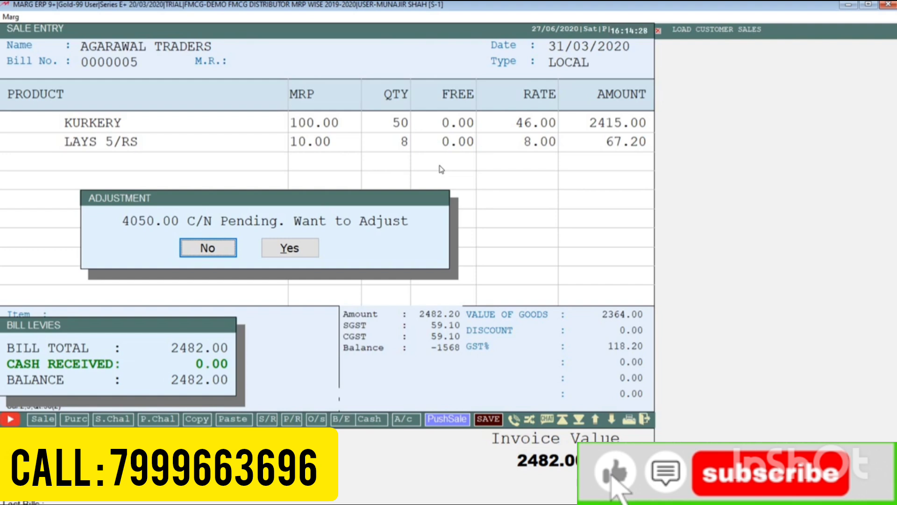
key("Return")
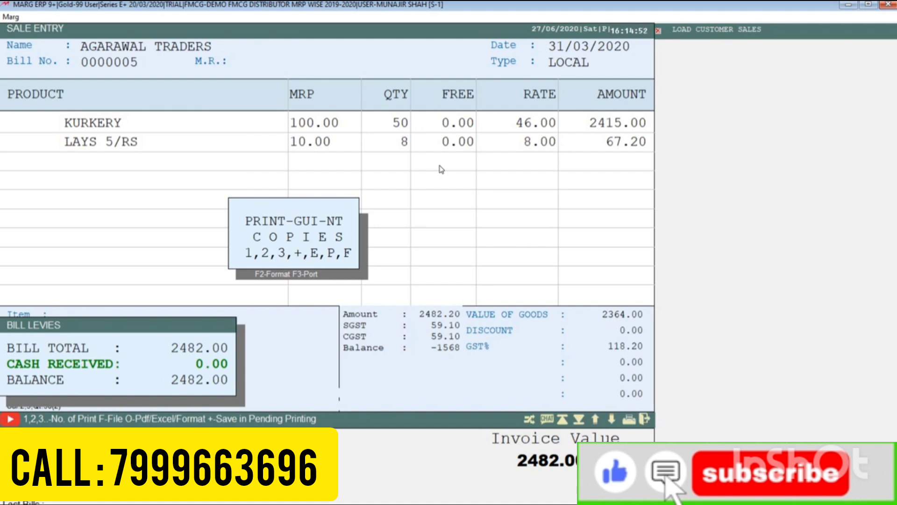
Print one copy of the GST invoice and close the print preview
key("1")
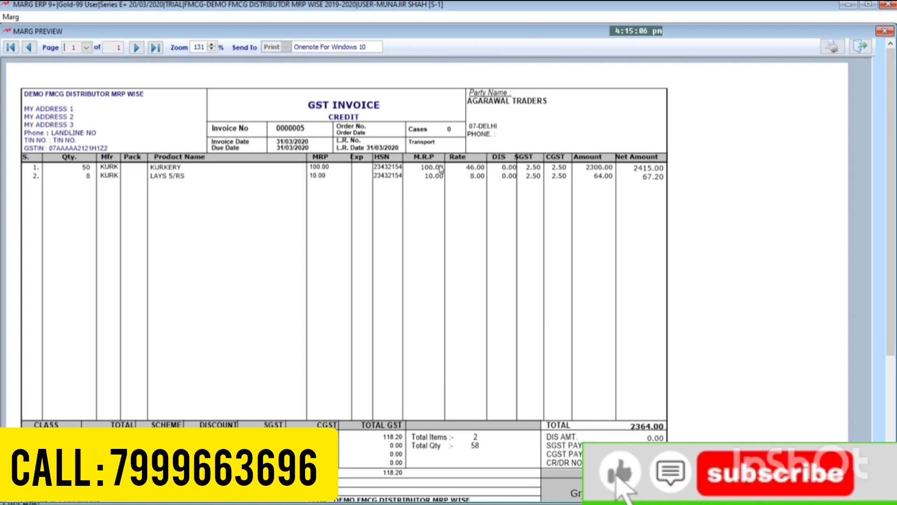
key("Escape")
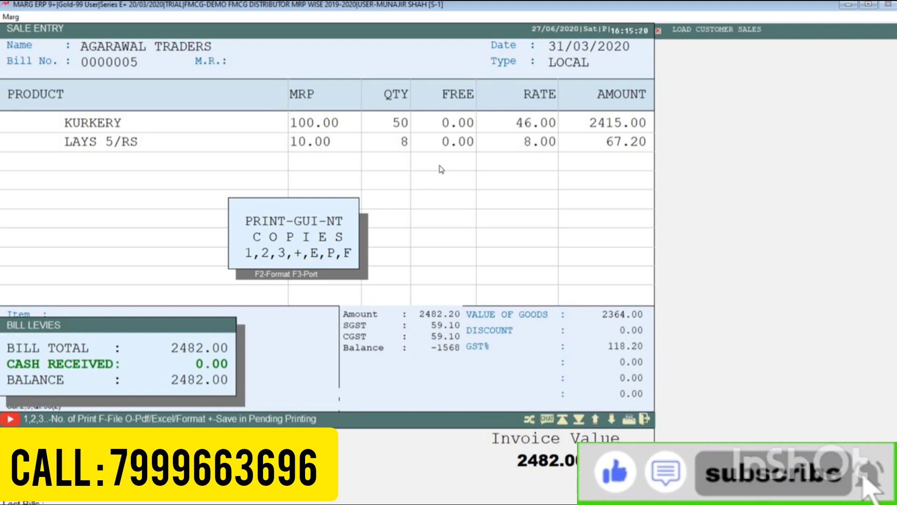
Exit the sale entry screen back to the main menu
key("Escape")
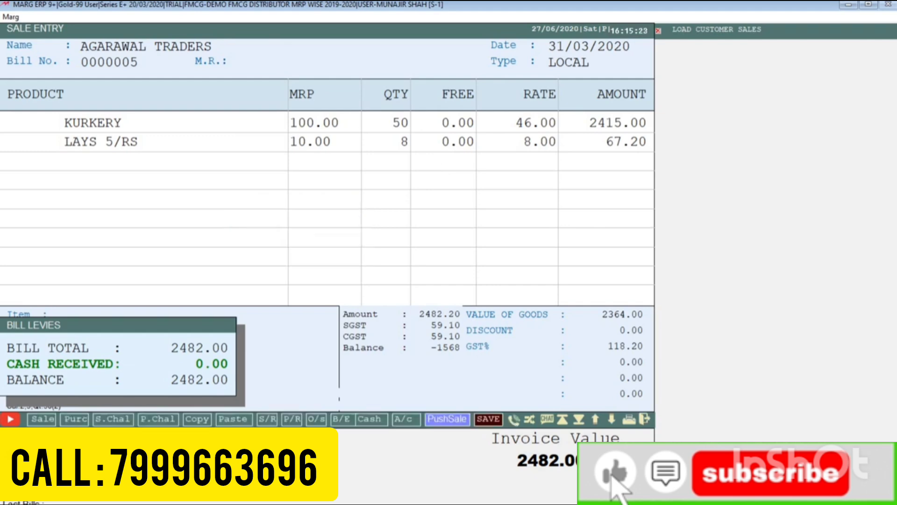
key("Escape")
key("Escape")
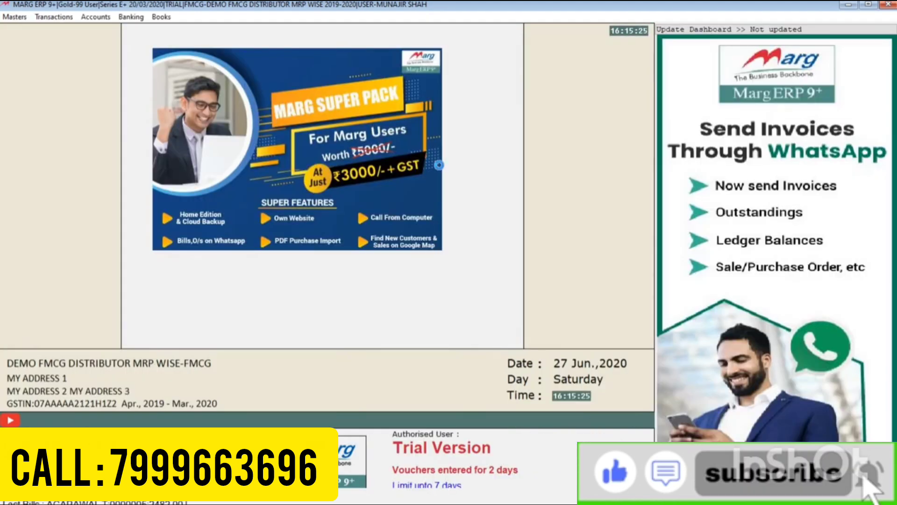